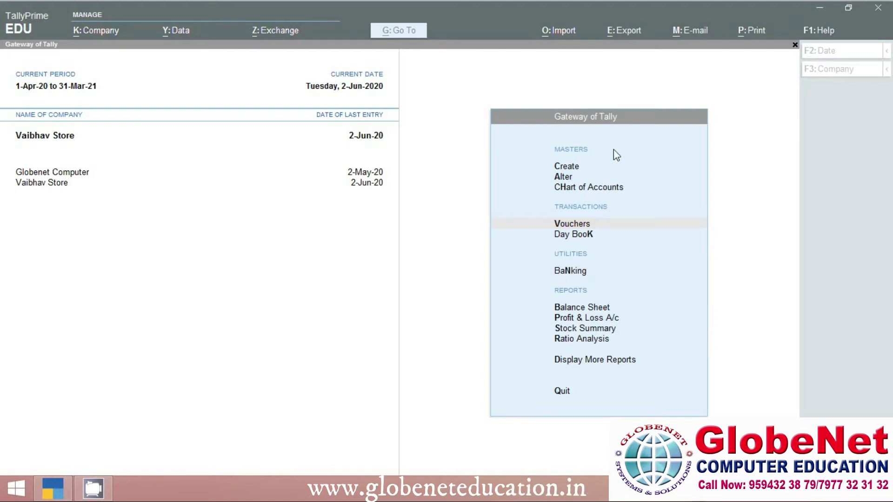
# Review the voucher types offered during voucher entry and the blank form for creating a new one, then return to the Gateway of Tally.
pyautogui.click(593, 225)
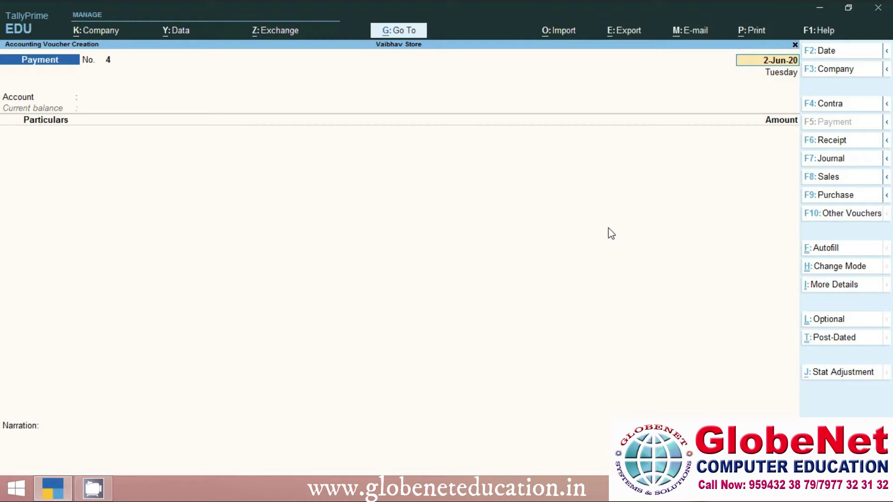
pyautogui.click(855, 215)
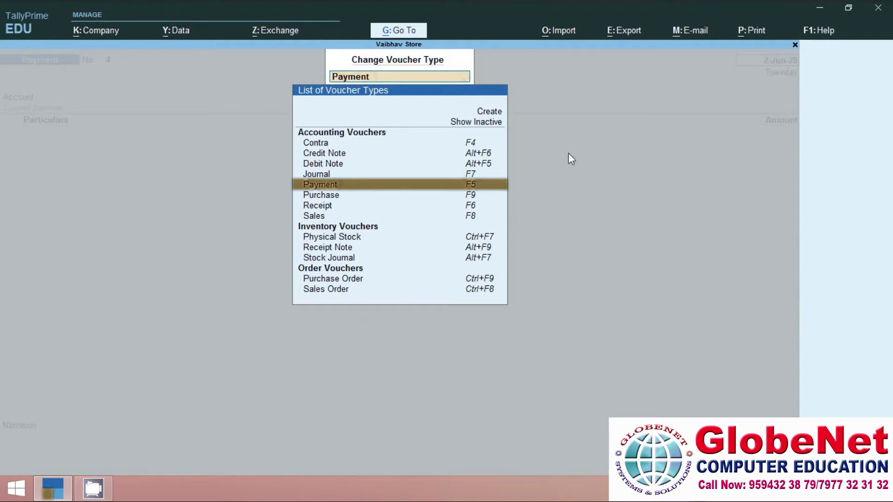
pyautogui.click(489, 114)
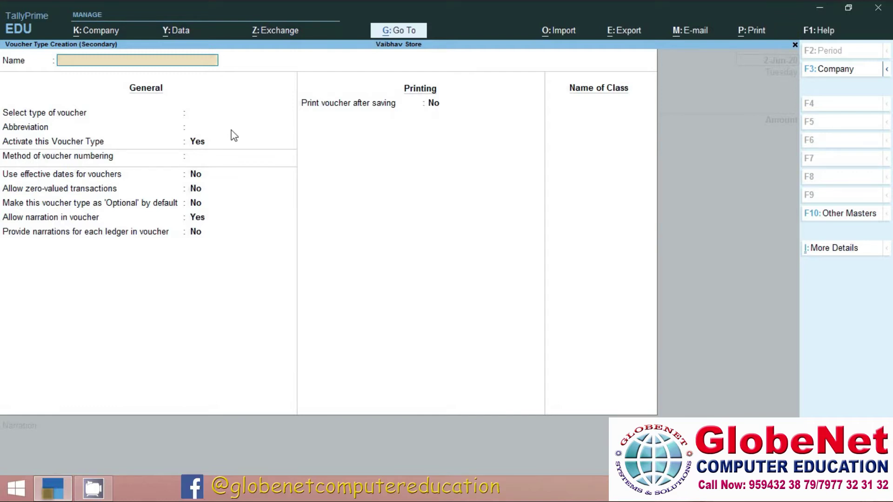
pyautogui.press('Escape')
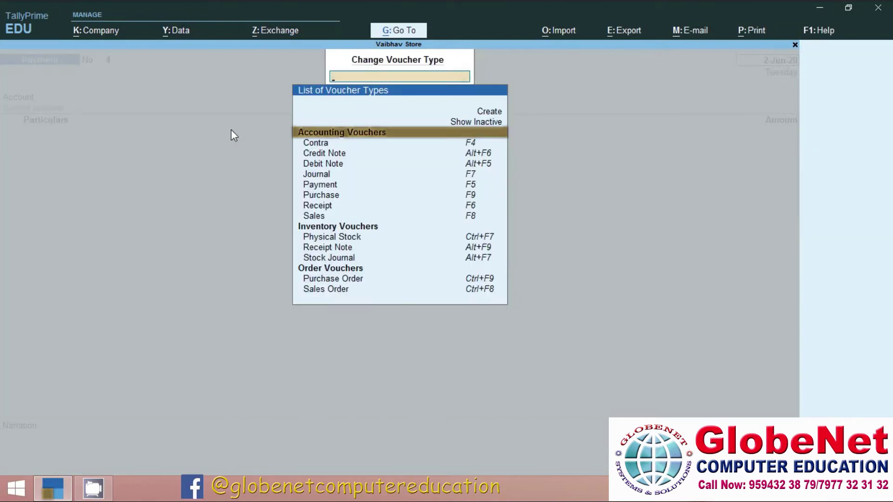
pyautogui.press('Escape')
pyautogui.press('Escape')
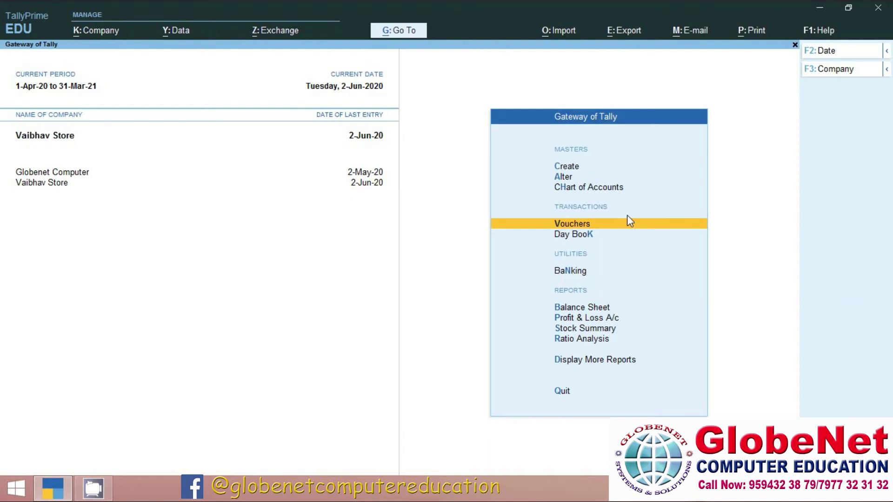
# Start a new voucher type master named Cash Payment and base it on the Payment voucher type.
pyautogui.click(573, 173)
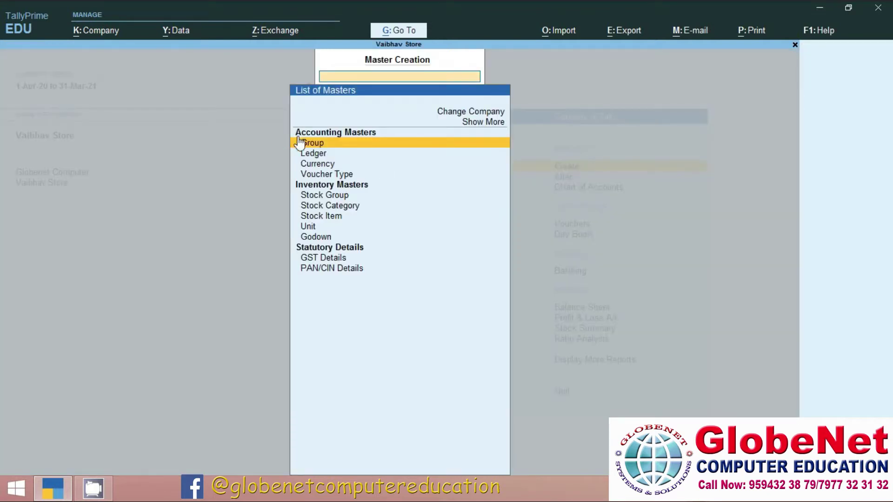
pyautogui.click(321, 176)
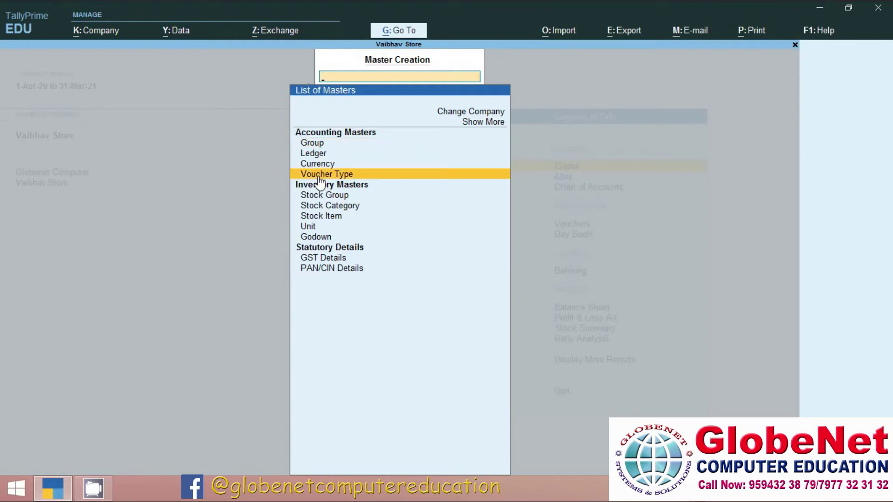
pyautogui.click(320, 178)
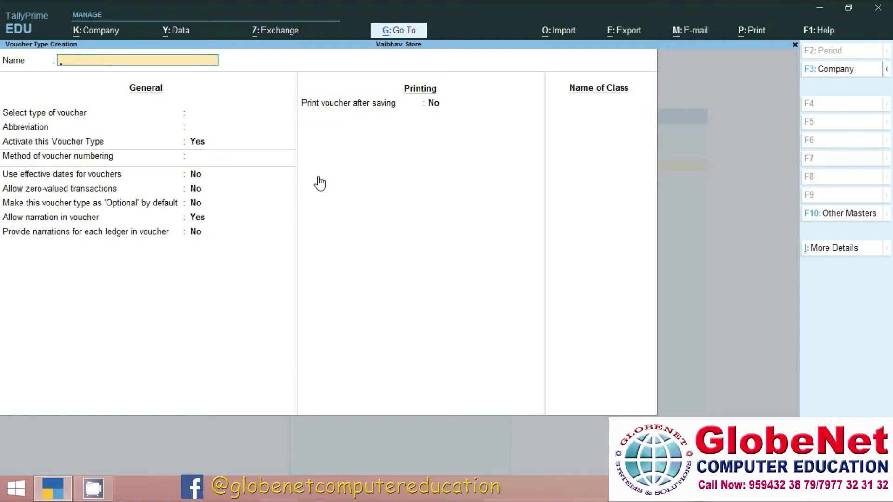
pyautogui.write('Cash Payment')
pyautogui.press('Return')
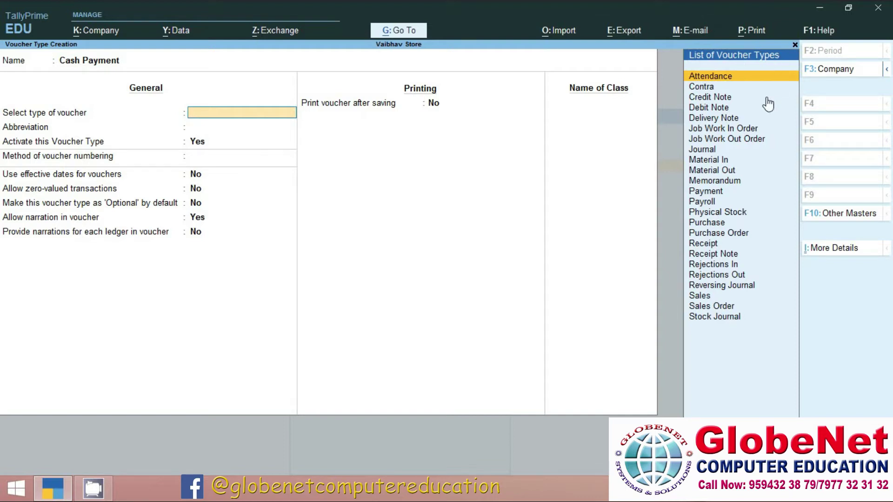
pyautogui.click(721, 196)
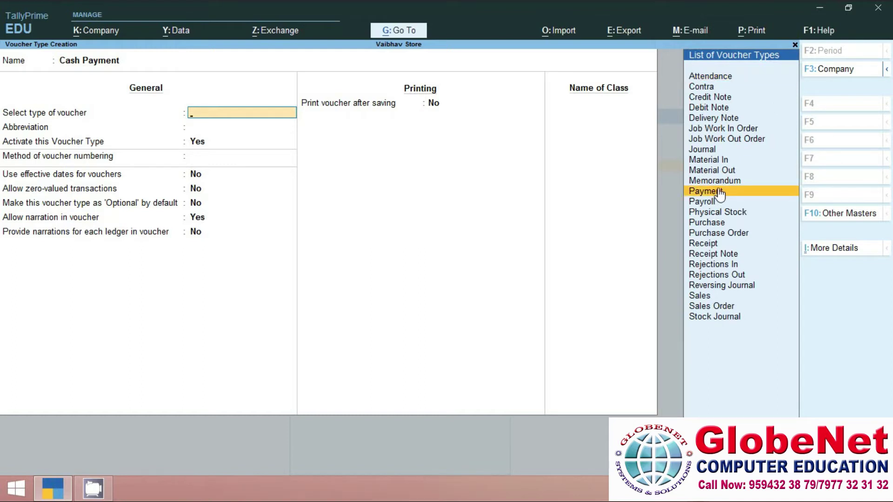
pyautogui.click(721, 193)
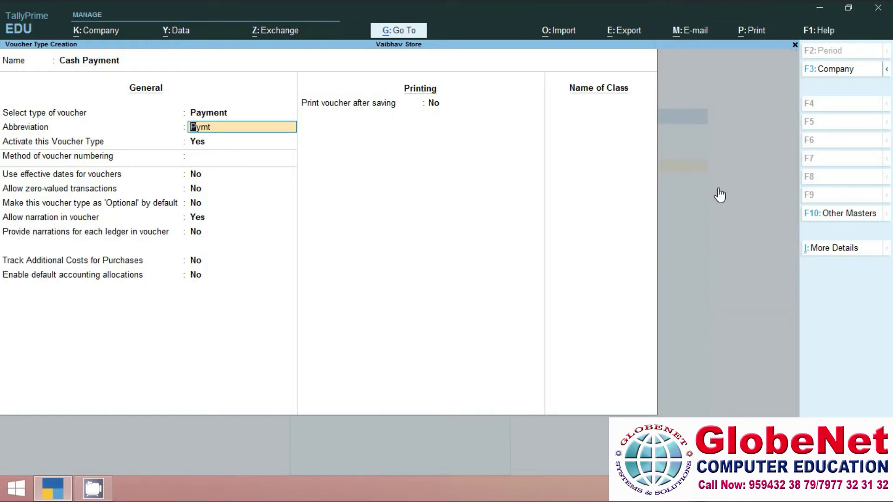
# Keep the Pymt abbreviation and activation for Cash Payment, set Automatic voucher numbering, and save the voucher type.
pyautogui.press('Return')
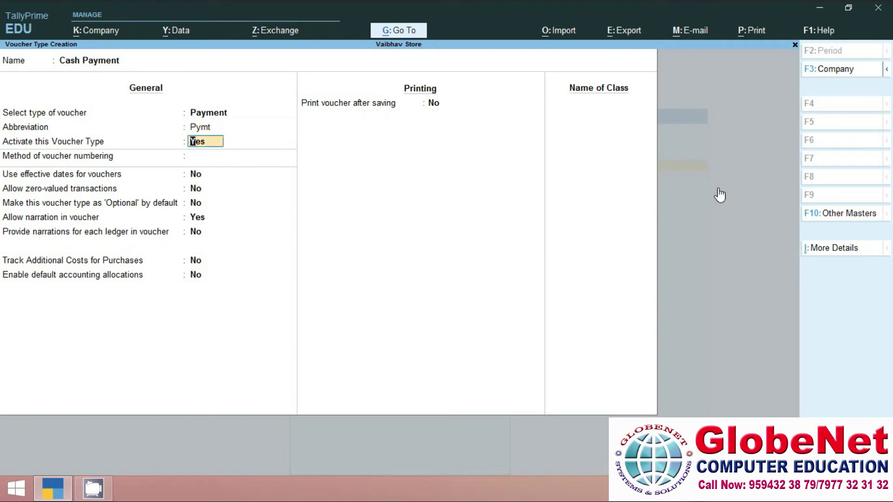
pyautogui.press('Return')
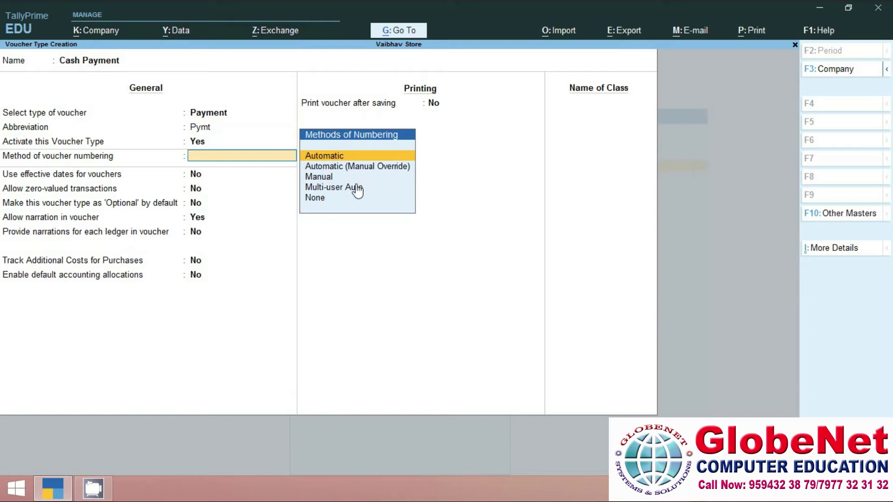
pyautogui.click(325, 179)
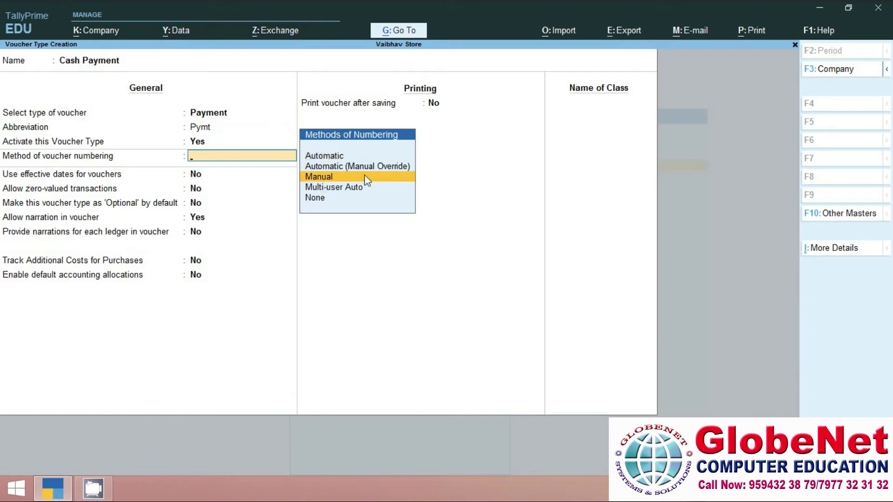
pyautogui.click(325, 158)
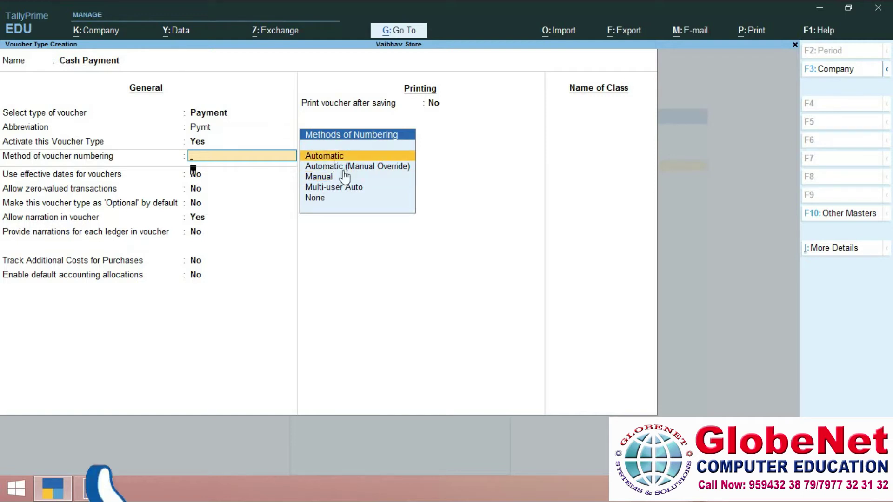
pyautogui.press('Return')
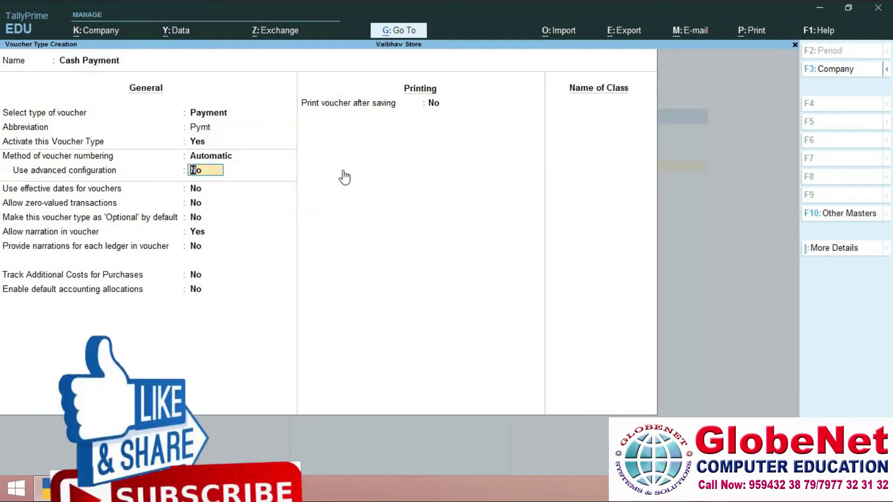
pyautogui.press('ctrl')
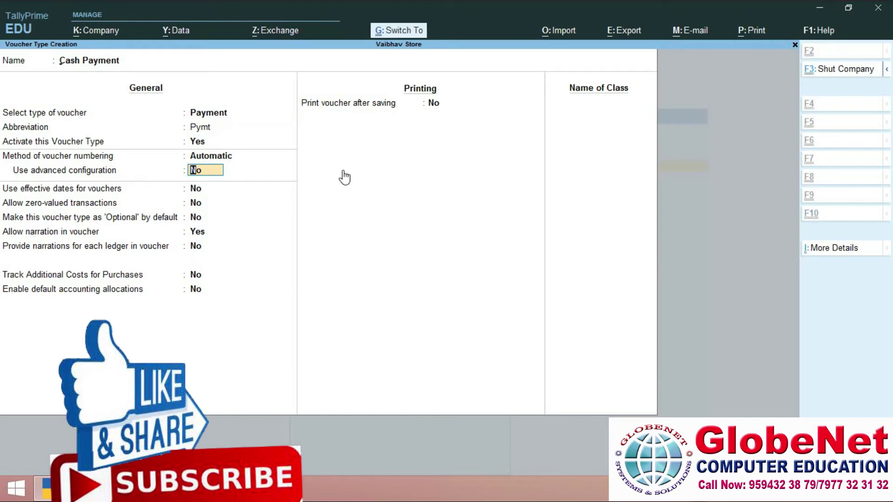
pyautogui.hotkey('ctrl', 'a')
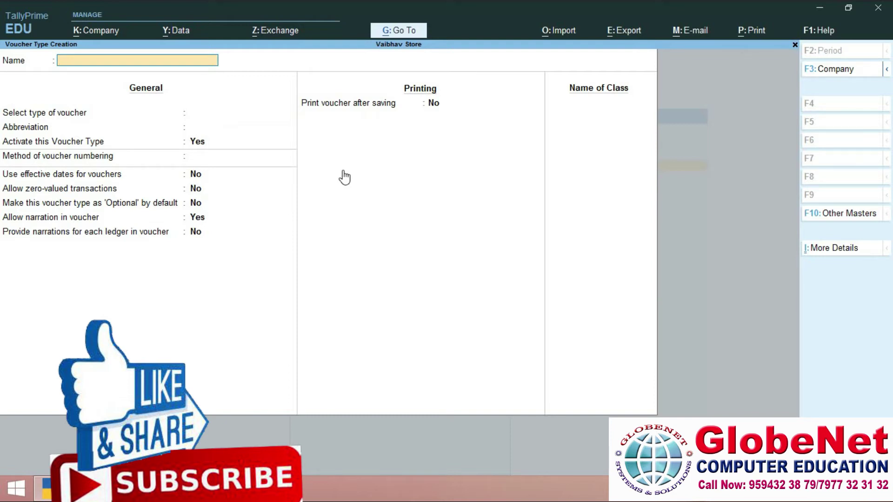
# Create and save a voucher type named Cheque Payment, based on Payment, with Automatic voucher numbering.
pyautogui.write('Cheque Payment')
pyautogui.press('Return')
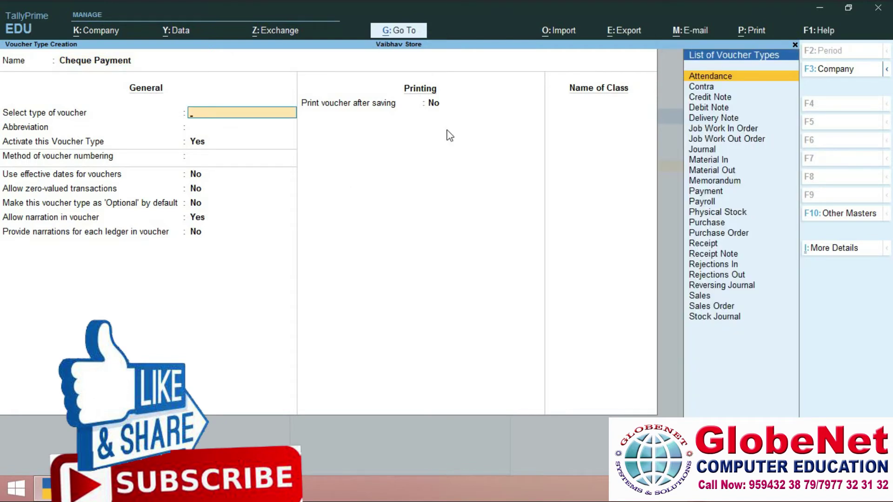
pyautogui.click(717, 193)
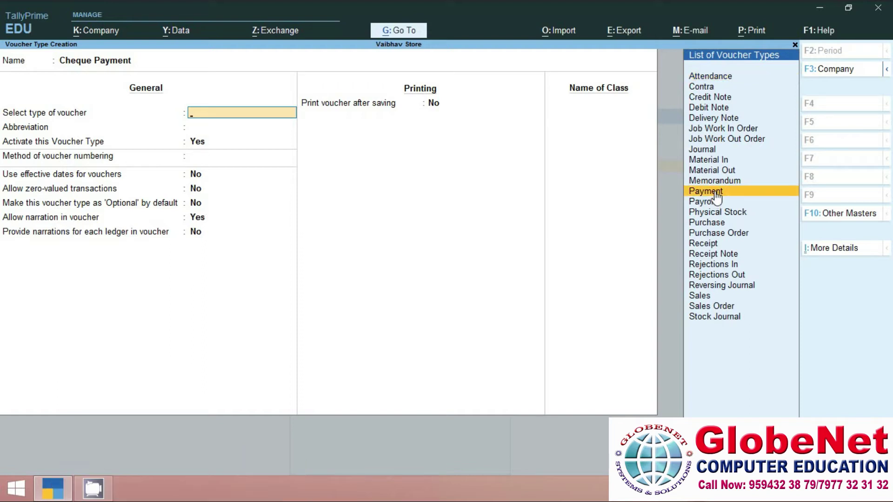
pyautogui.click(717, 193)
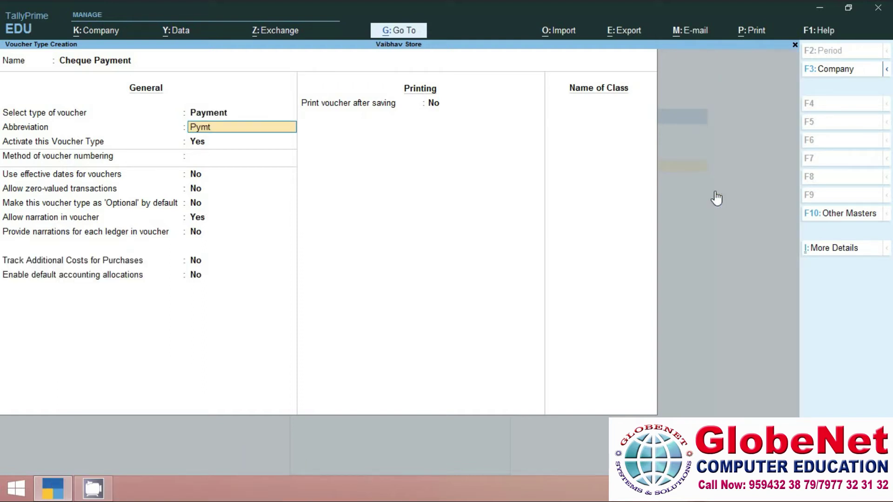
pyautogui.press('Return')
pyautogui.press('Return')
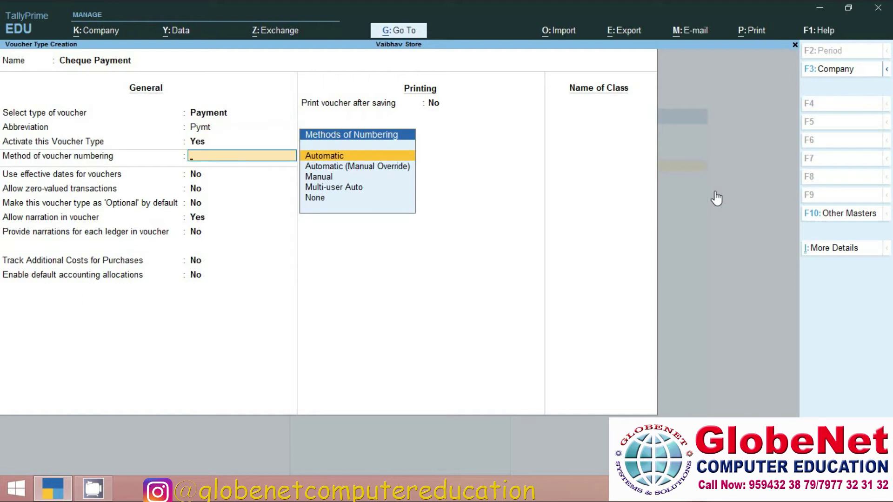
pyautogui.press('Return')
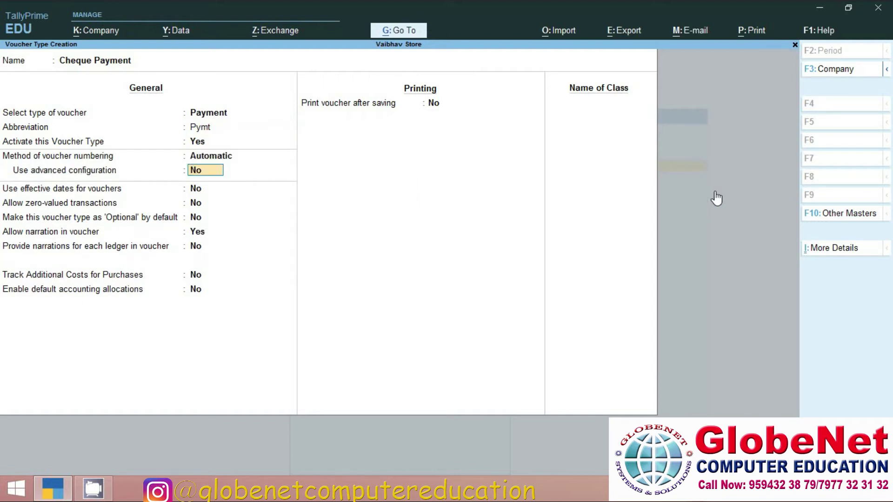
pyautogui.press('ctrl')
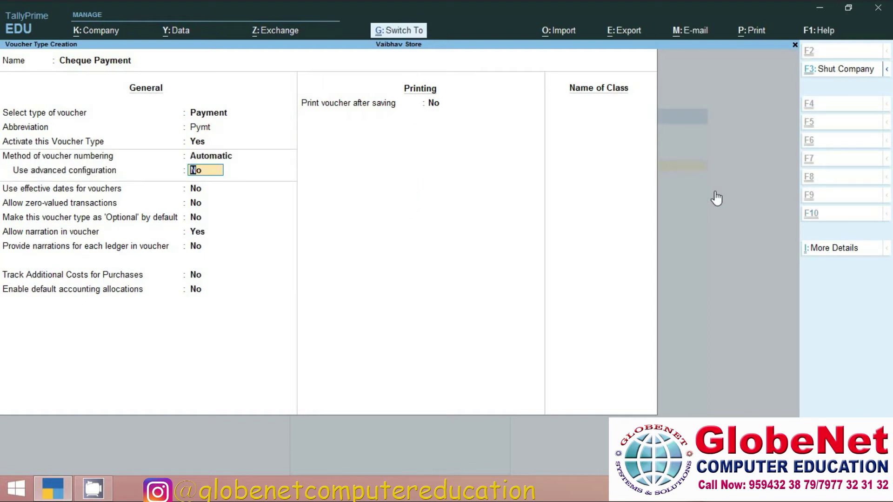
pyautogui.hotkey('ctrl', 'a')
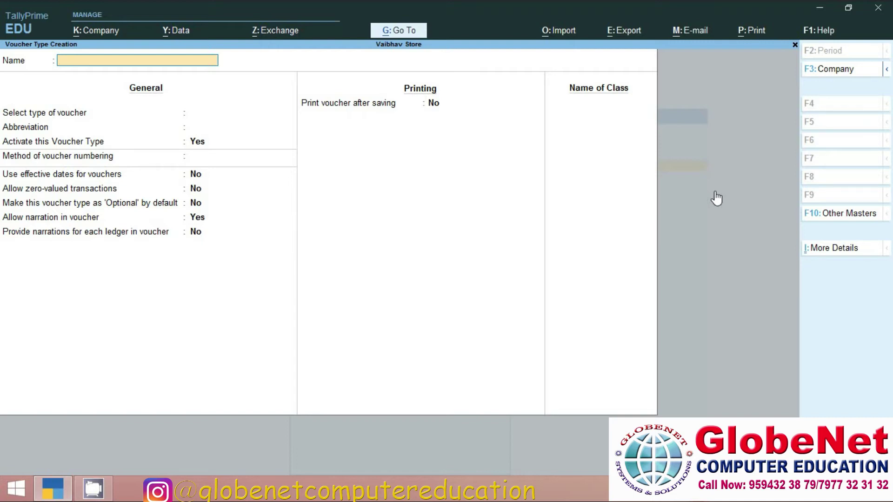
# Name another new voucher type Cash Sale and base it on the Sales voucher type.
pyautogui.write('Cash Sale')
pyautogui.press('Return')
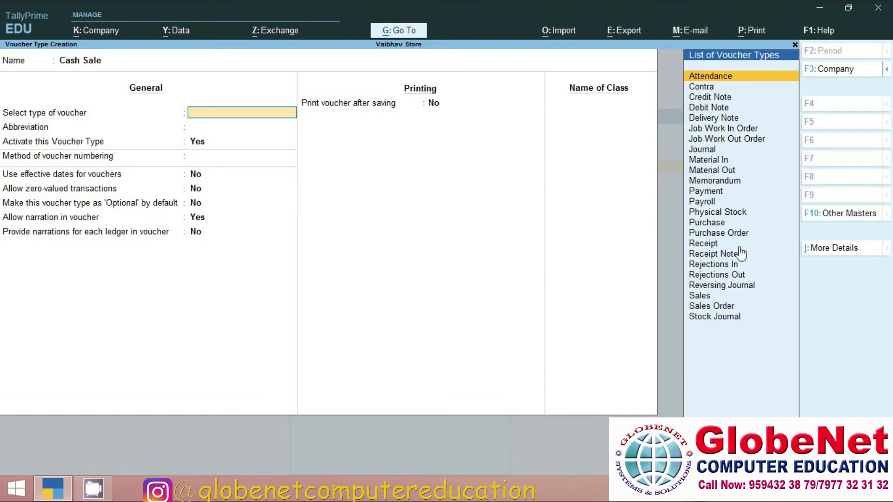
pyautogui.press('Down')
pyautogui.press('Down')
pyautogui.press('Down')
pyautogui.press('Down')
pyautogui.press('Down')
pyautogui.press('Down')
pyautogui.press('Down')
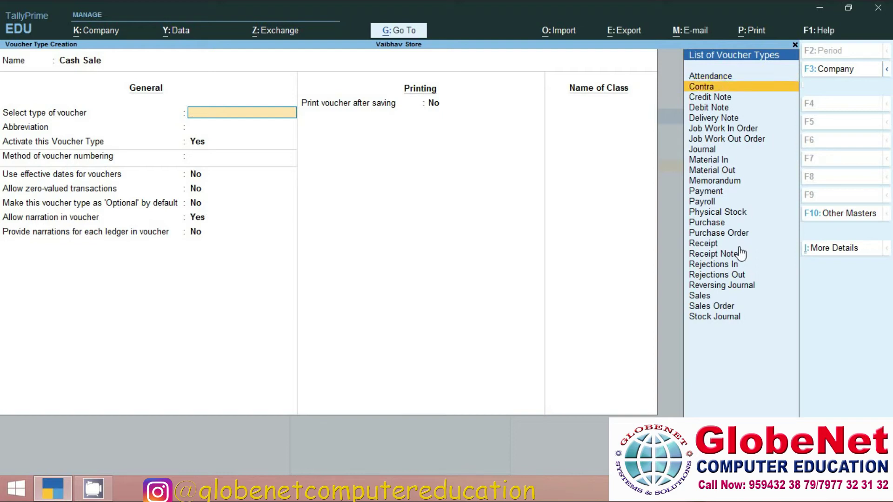
pyautogui.press('Down')
pyautogui.press('Down')
pyautogui.press('Down')
pyautogui.press('Down')
pyautogui.press('Down')
pyautogui.press('Down')
pyautogui.press('Down')
pyautogui.press('Down')
pyautogui.press('Down')
pyautogui.press('Down')
pyautogui.press('Down')
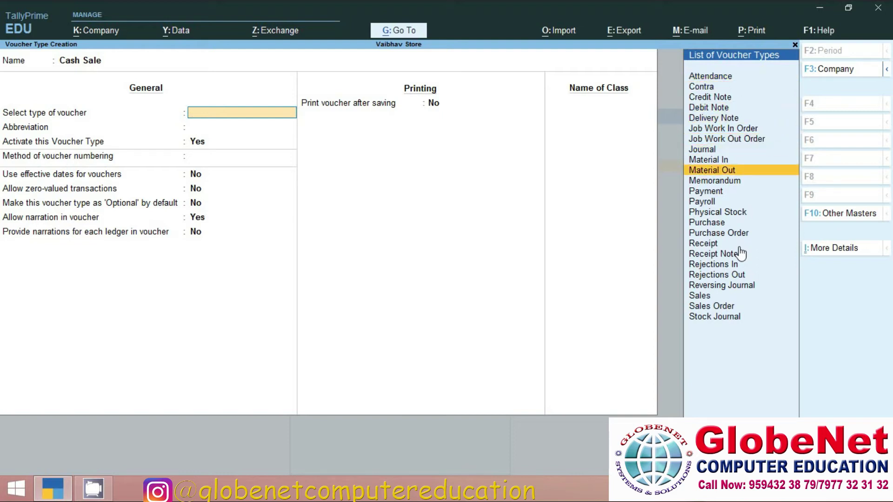
pyautogui.press('Down')
pyautogui.press('Down')
pyautogui.press('Down')
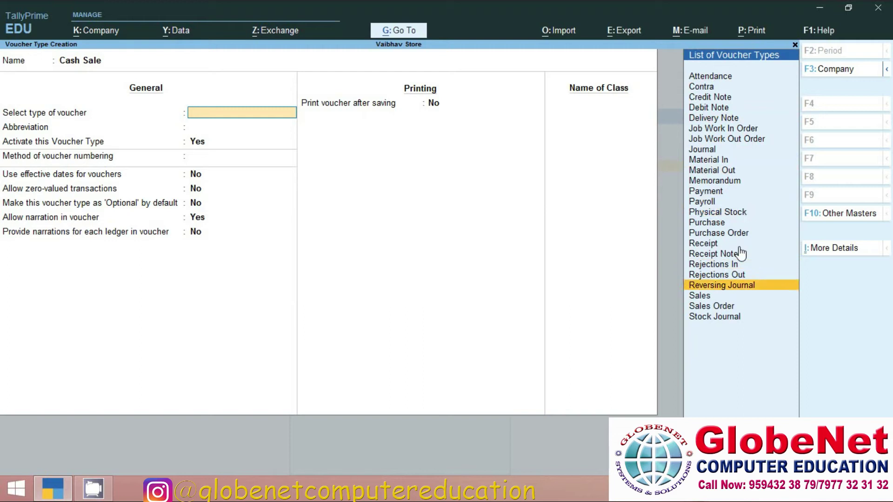
pyautogui.press('Return')
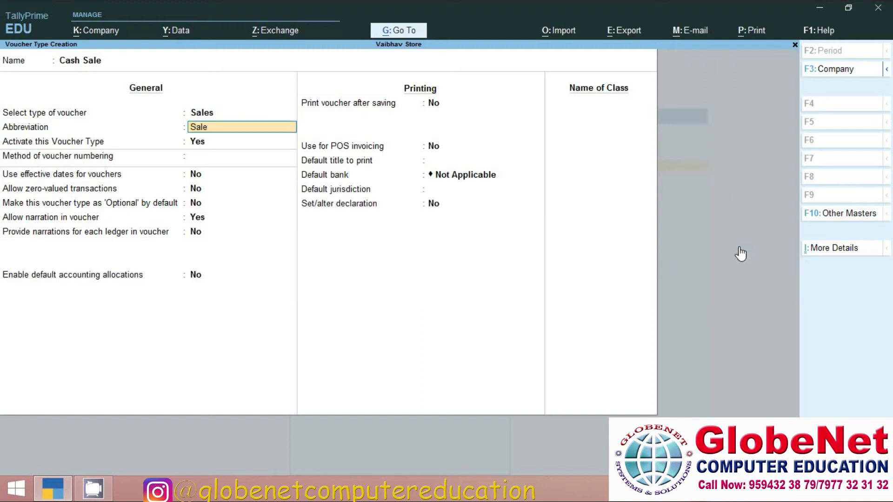
# Set Automatic numbering for Cash Sale, save the voucher type, and return to the Gateway of Tally.
pyautogui.press('Return')
pyautogui.press('Return')
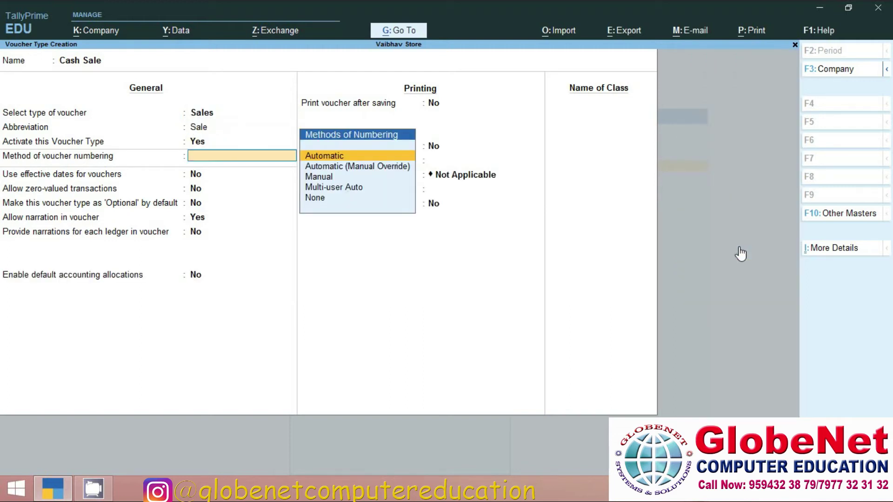
pyautogui.press('Return')
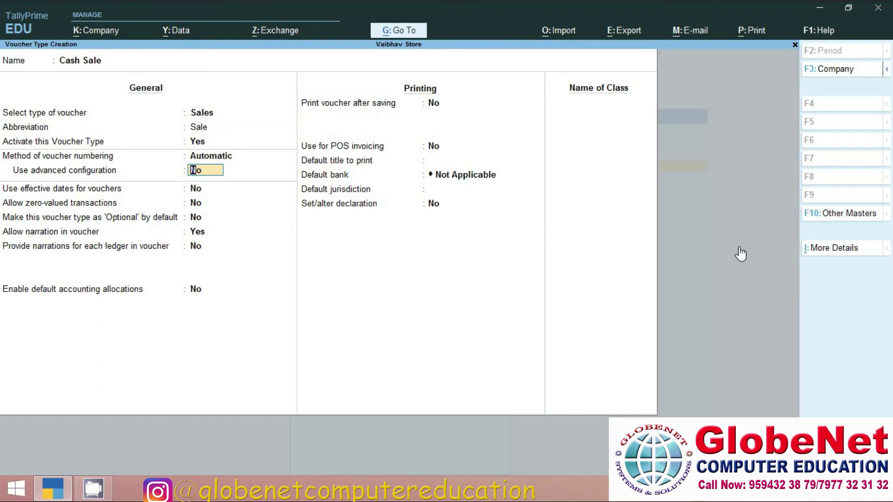
pyautogui.hotkey('ctrl', 'a')
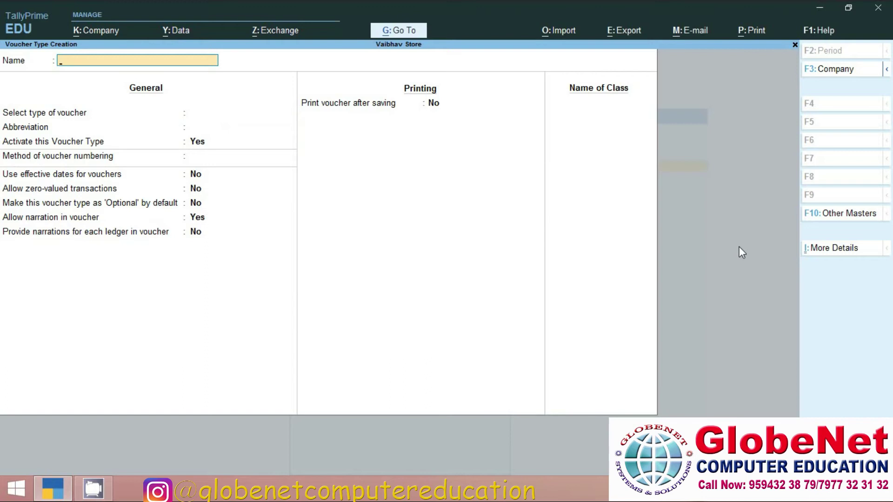
pyautogui.press('Escape')
pyautogui.press('y')
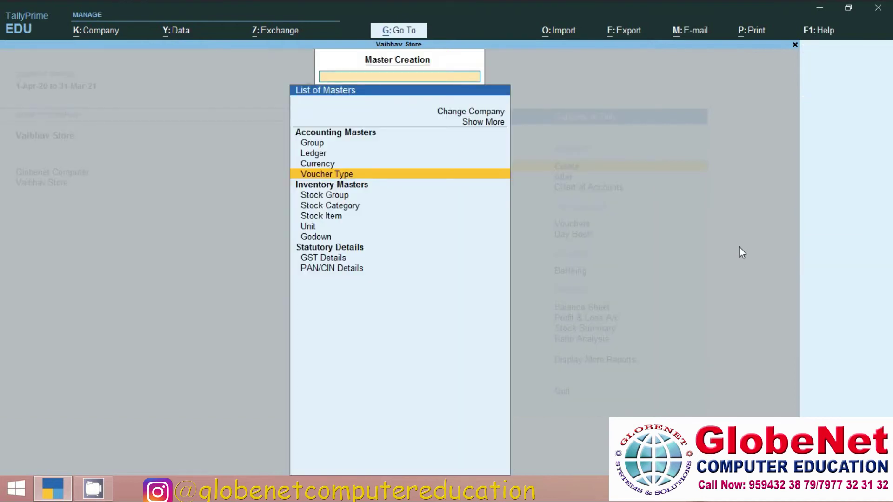
pyautogui.press('Escape')
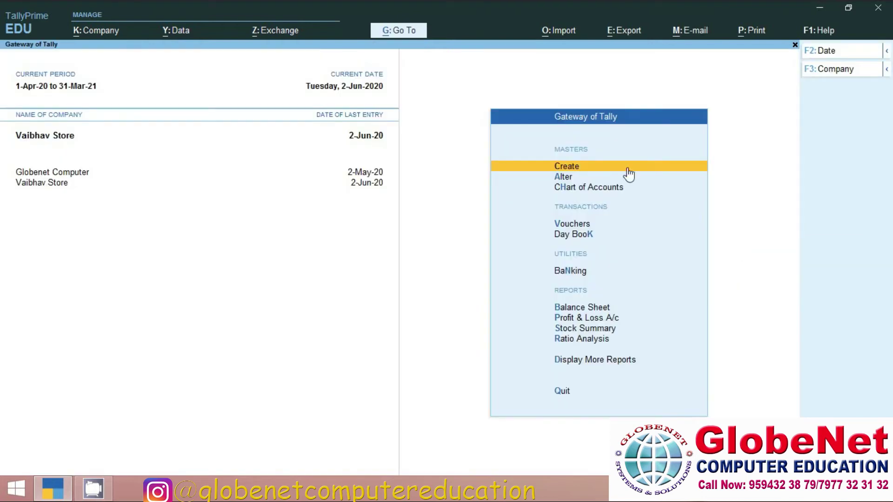
# Open voucher entry and review the list of available voucher types, including the newly created ones.
pyautogui.click(568, 226)
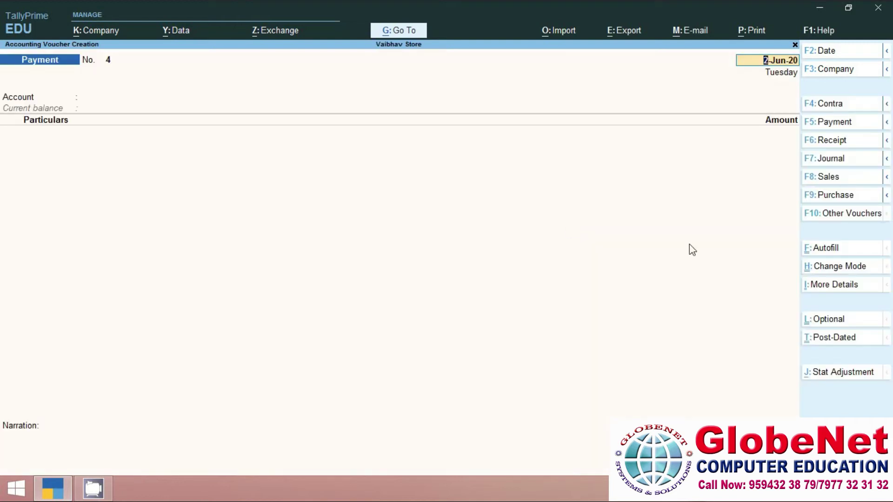
pyautogui.click(842, 222)
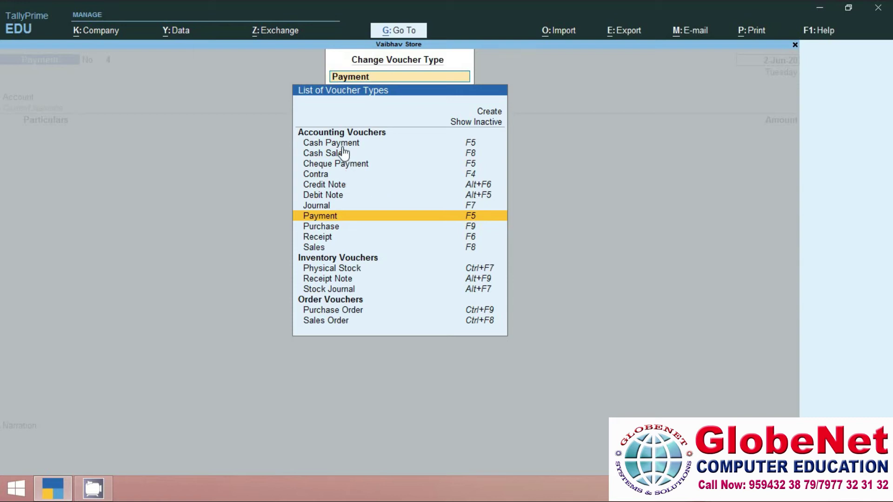
pyautogui.press('BackSpace')
pyautogui.press('Escape')
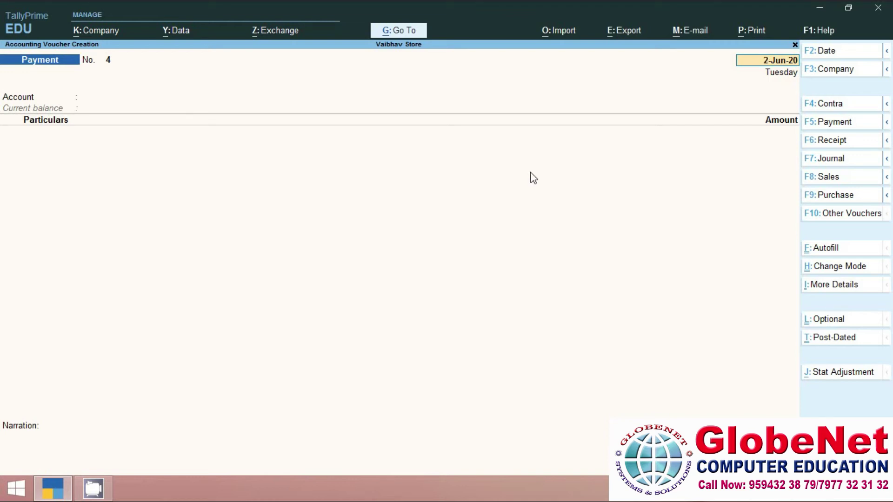
# Start a Cash Payment voucher dated 2-Jun-20 and set its account to Cash.
pyautogui.press('F5')
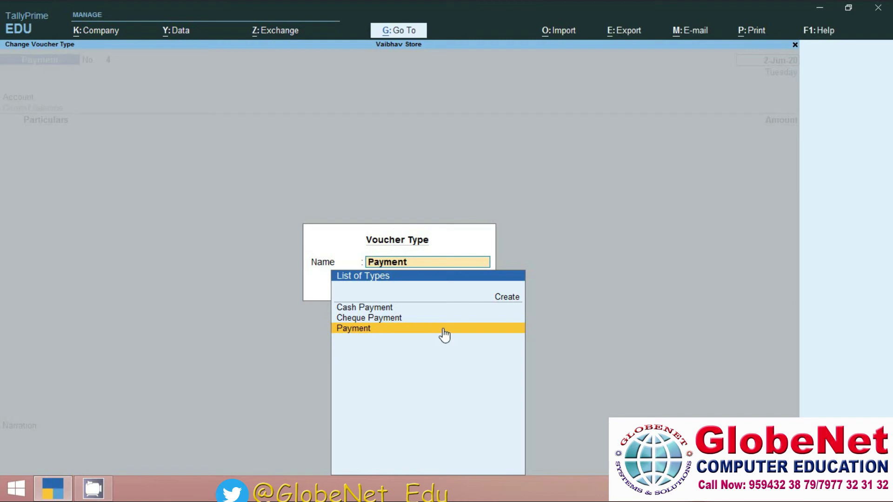
pyautogui.press('Up')
pyautogui.press('Up')
pyautogui.press('Return')
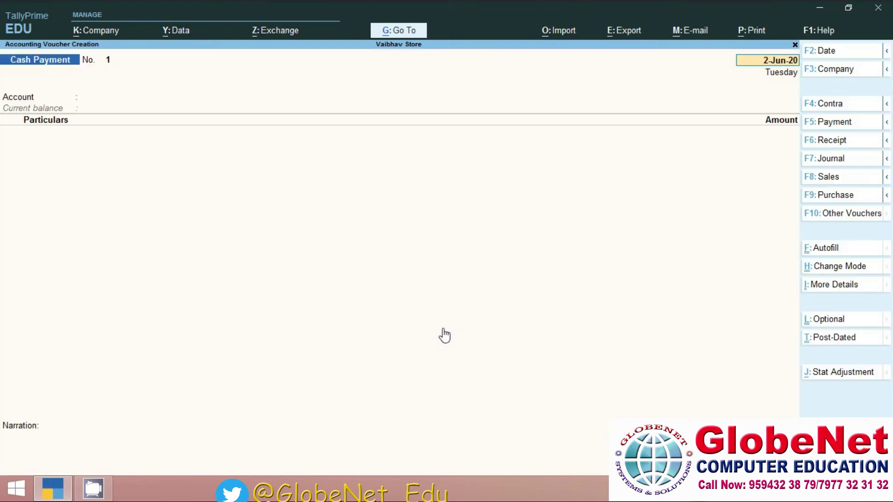
pyautogui.press('Return')
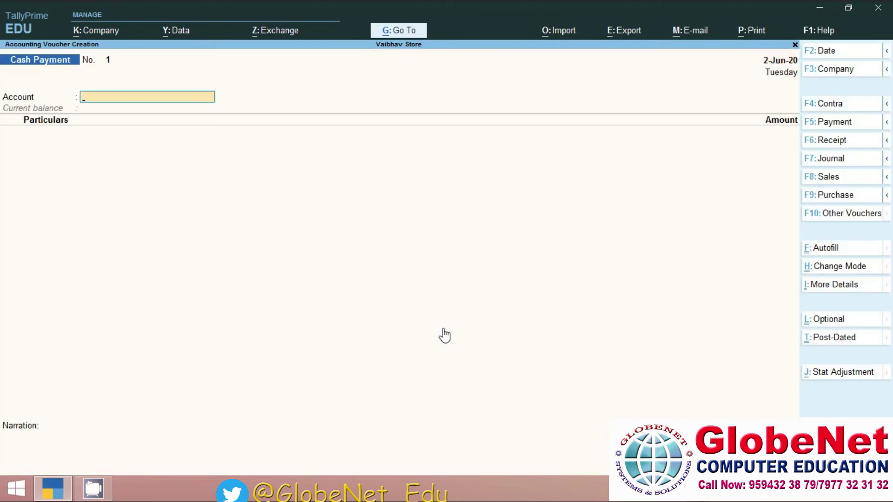
pyautogui.write('C')
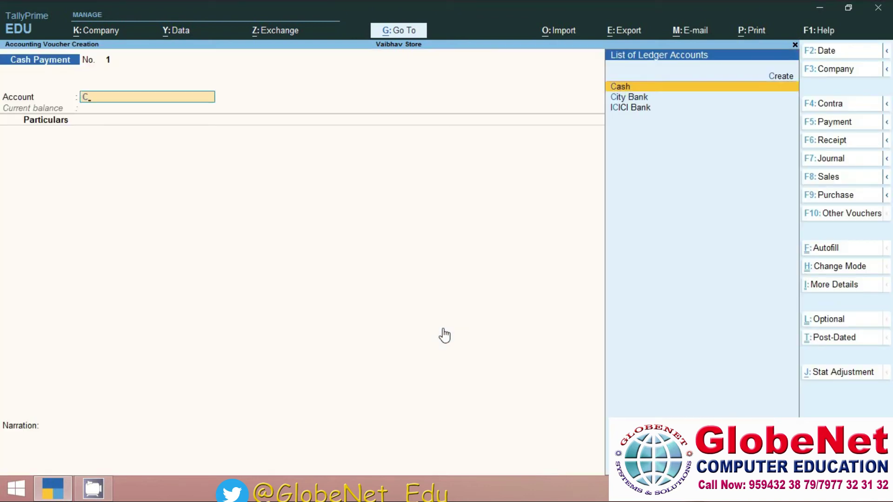
pyautogui.press('Return')
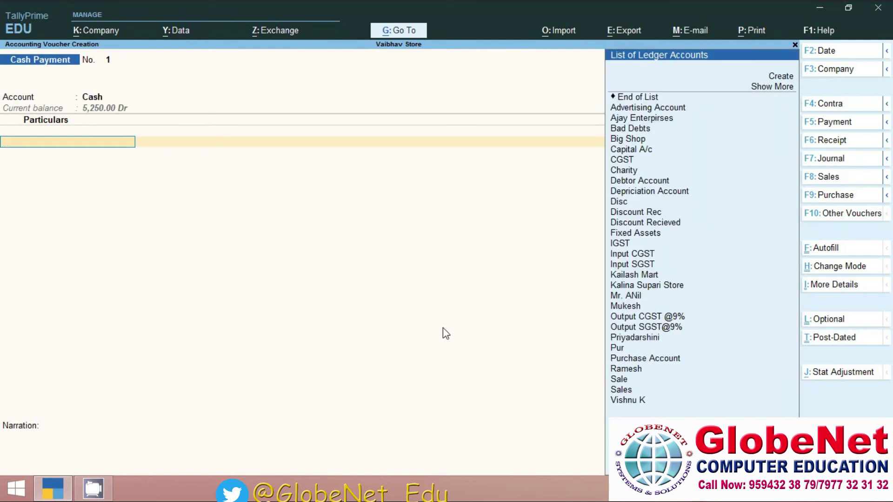
# Enter Ajay Enterpirses as the Cash Payment's particulars with an amount of 5000.
pyautogui.press('Down')
pyautogui.press('Down')
pyautogui.press('Down')
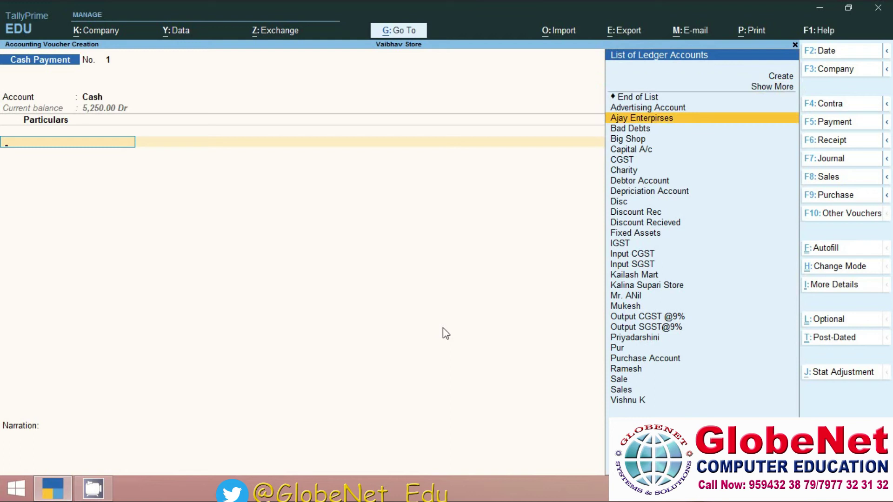
pyautogui.press('Return')
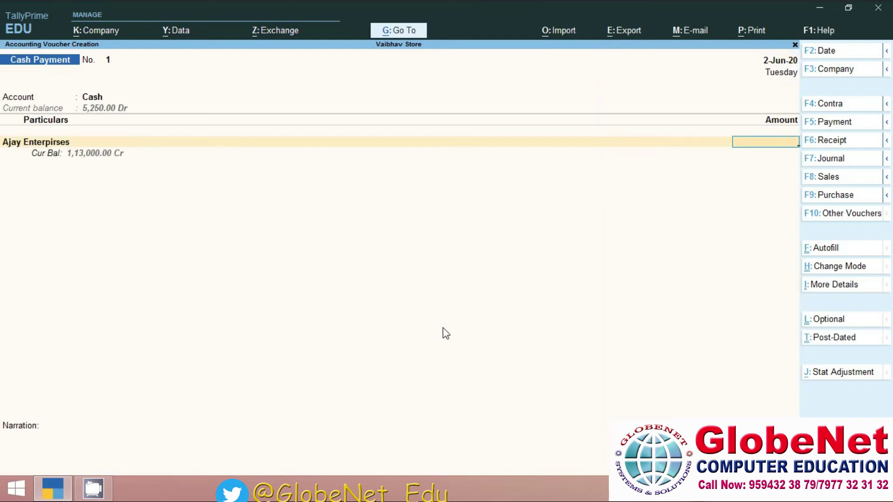
pyautogui.write('5000')
pyautogui.press('Return')
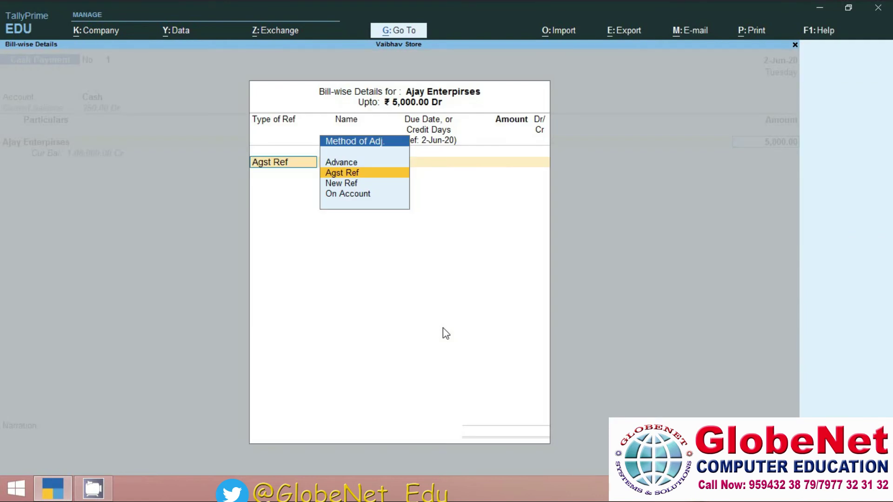
# Allocate the whole payment as an Advance with reference name 1, and save the Cash Payment voucher without a narration.
pyautogui.press('Up')
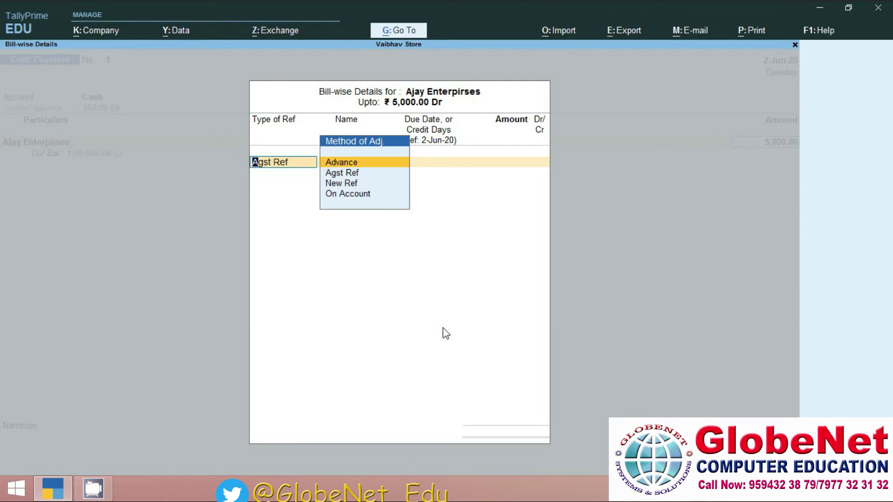
pyautogui.press('Return')
pyautogui.write('1')
pyautogui.press('Return')
pyautogui.press('Return')
pyautogui.press('Return')
pyautogui.press('Return')
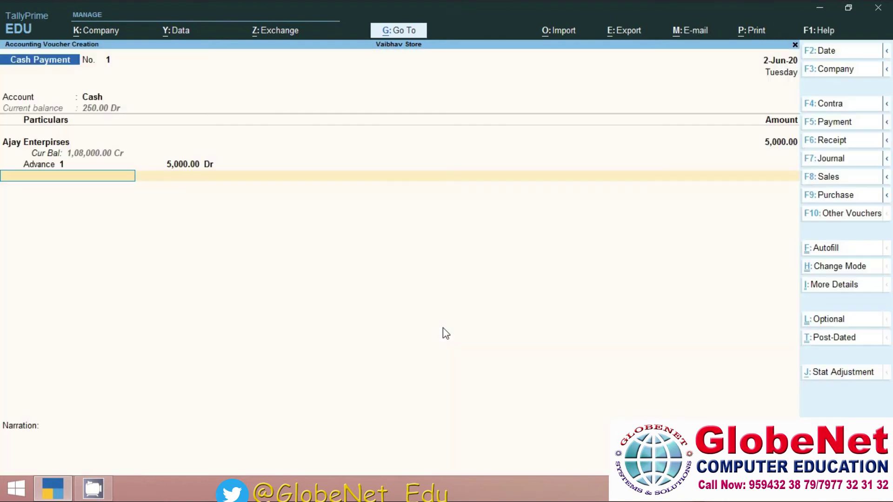
pyautogui.press('Return')
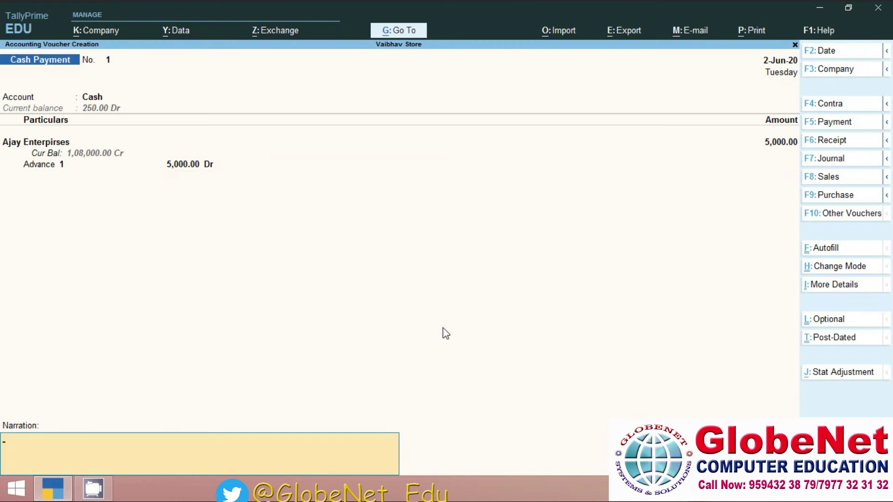
pyautogui.press('Return')
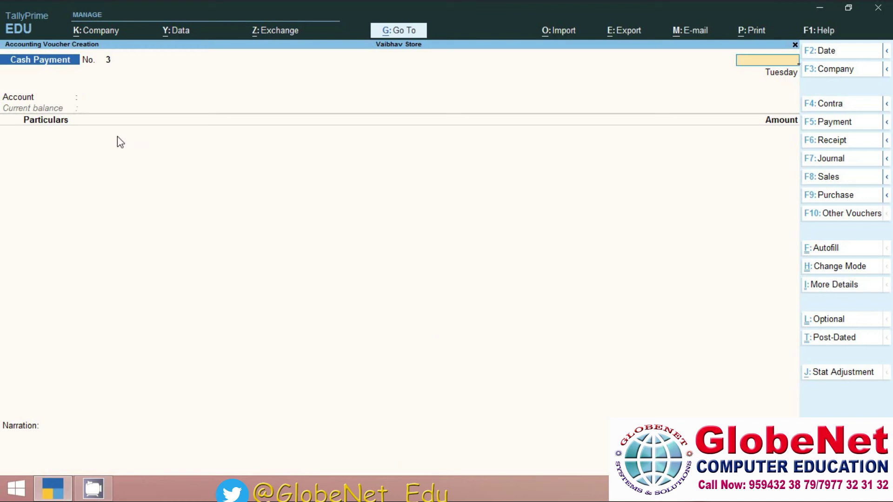
# Start a Cheque Payment voucher dated 2-Jun-20 and set its account to ICICI Bank.
pyautogui.hotkey('ctrl', 'F9')
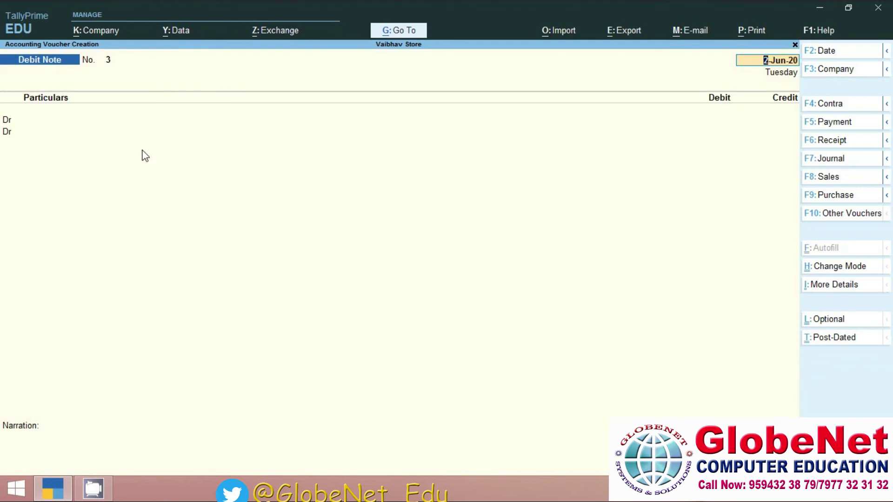
pyautogui.press('F5')
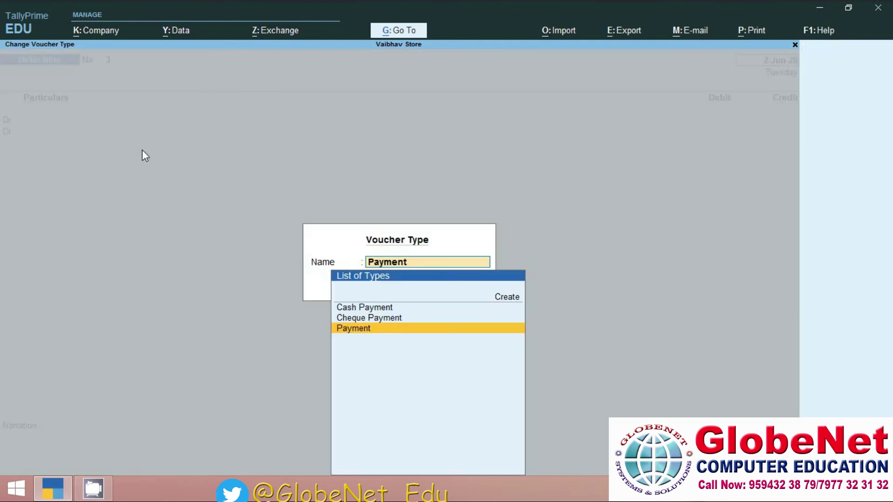
pyautogui.click(381, 321)
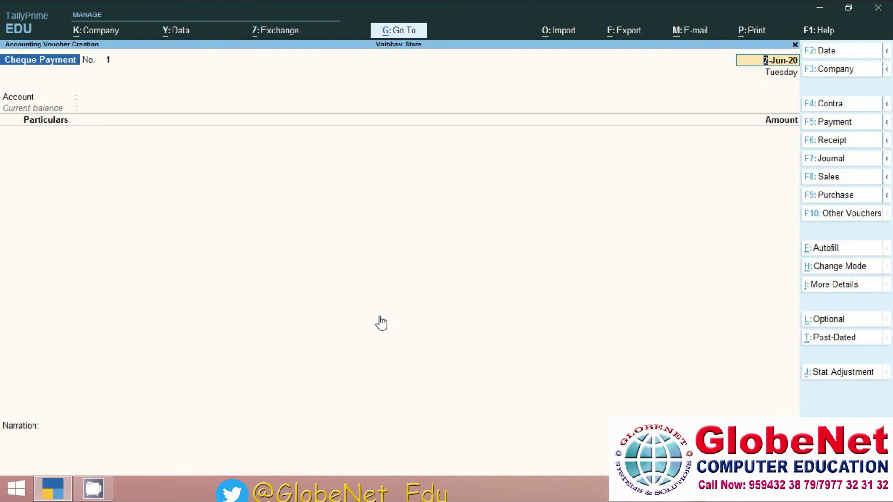
pyautogui.press('Return')
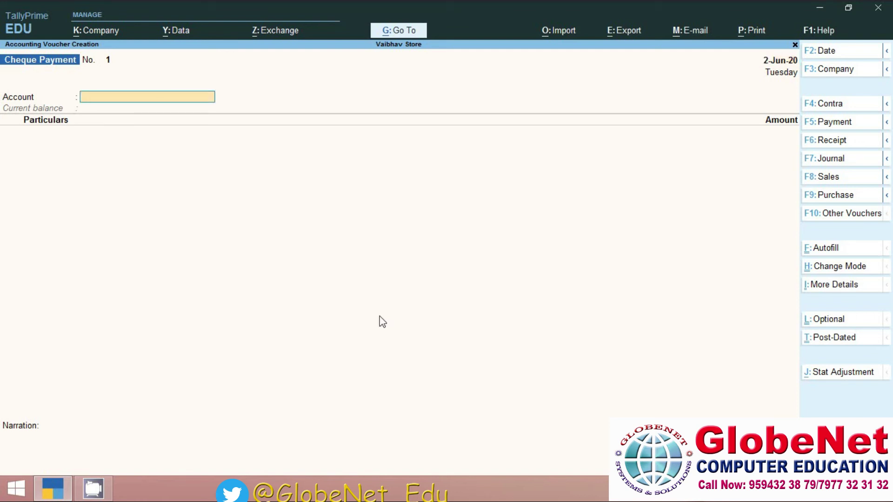
pyautogui.write('I')
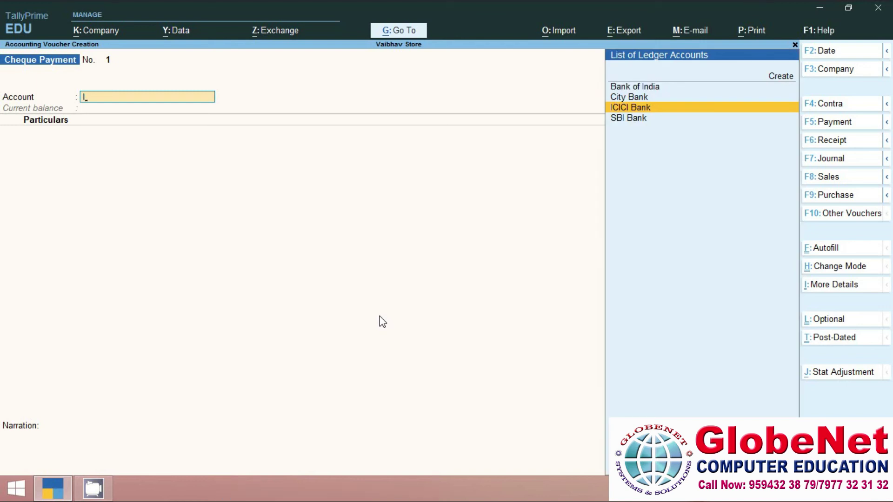
pyautogui.press('Return')
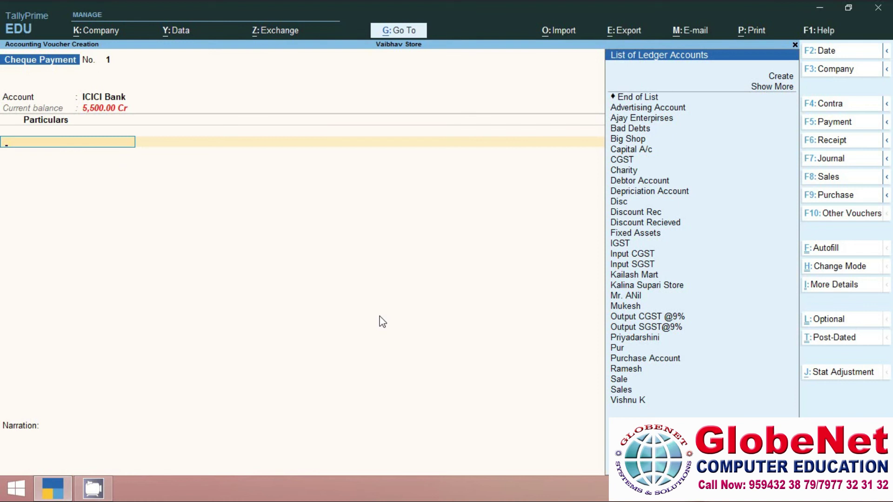
# Select the individual party's ledger beginning with R in the Cheque Payment's particulars and enter an amount of 12500.
pyautogui.press('Up')
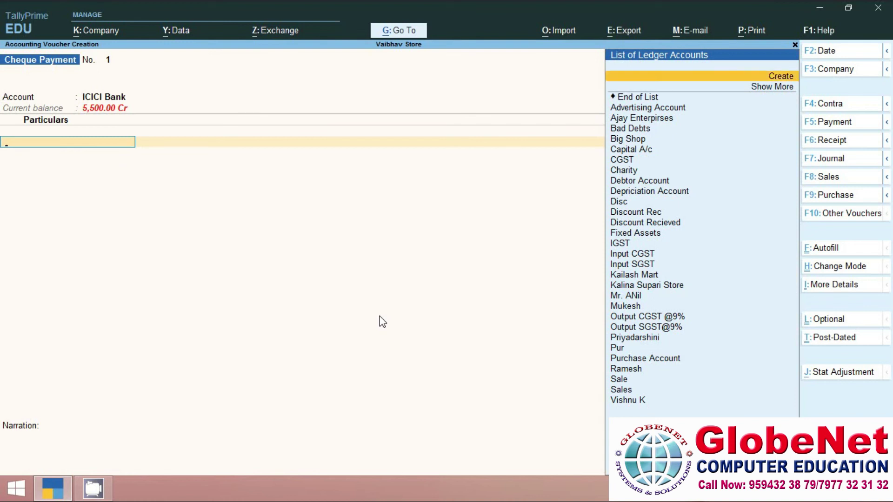
pyautogui.write('R')
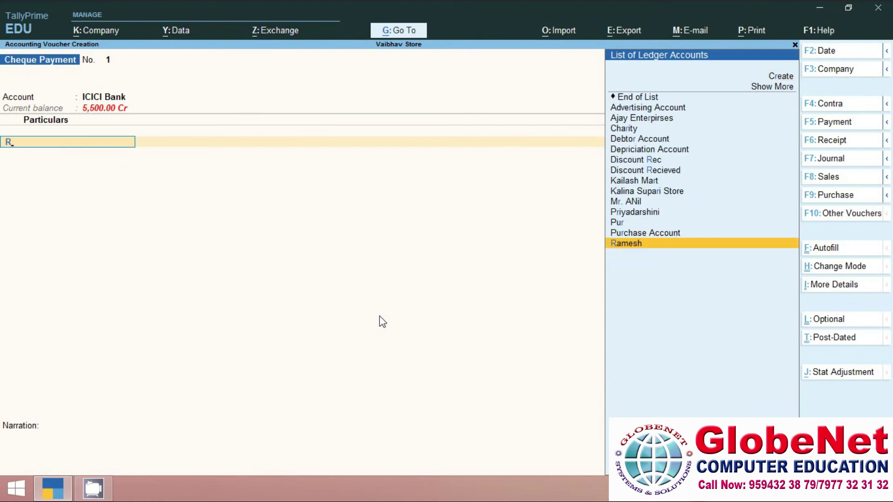
pyautogui.press('Return')
pyautogui.write('12500')
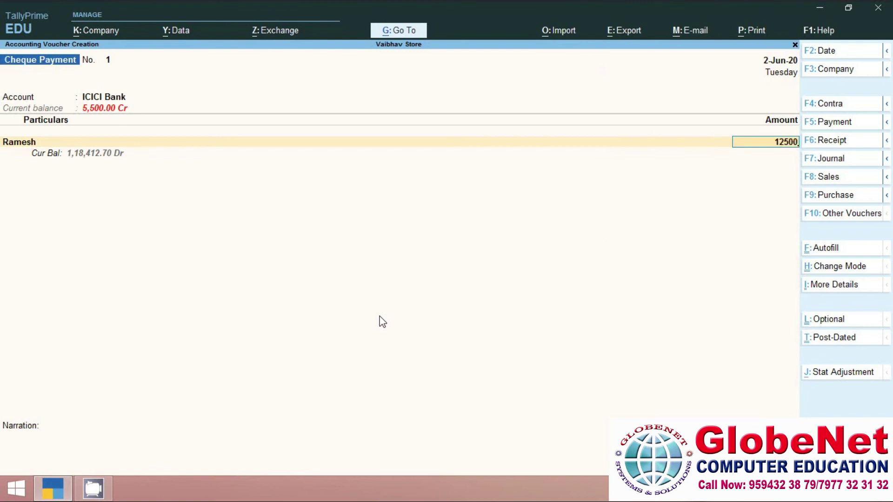
pyautogui.press('Return')
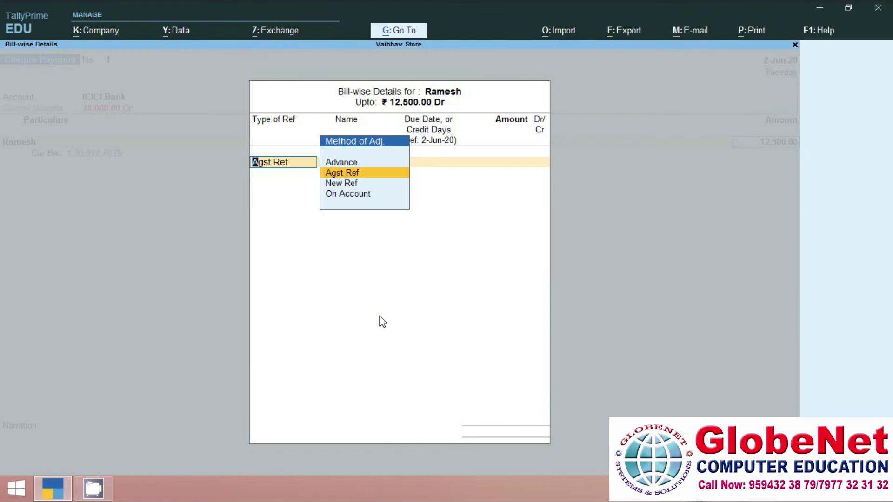
# Set the bill-wise adjustment method to On Account for the full 12,500.00 debit.
pyautogui.press('Down')
pyautogui.press('Down')
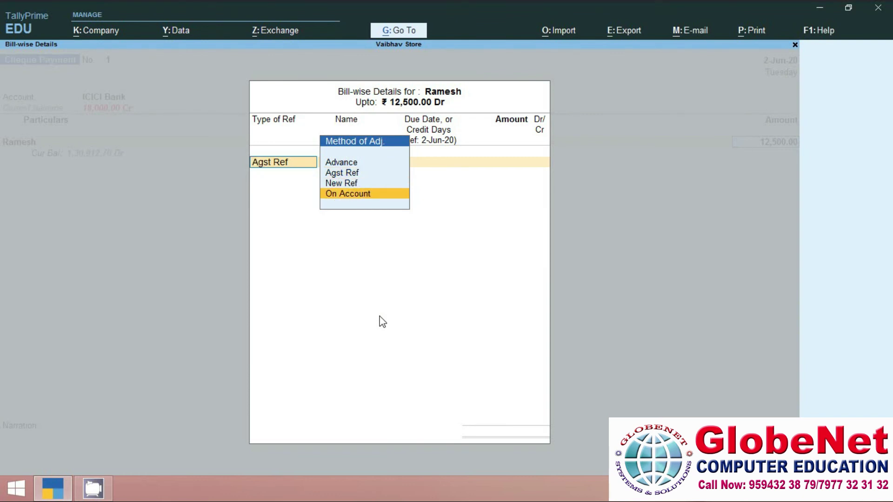
pyautogui.press('Return')
pyautogui.press('Return')
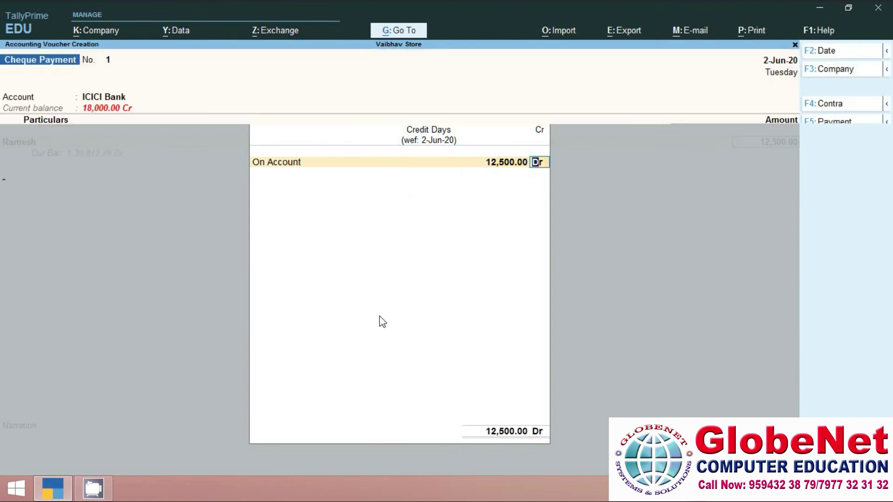
pyautogui.press('Return')
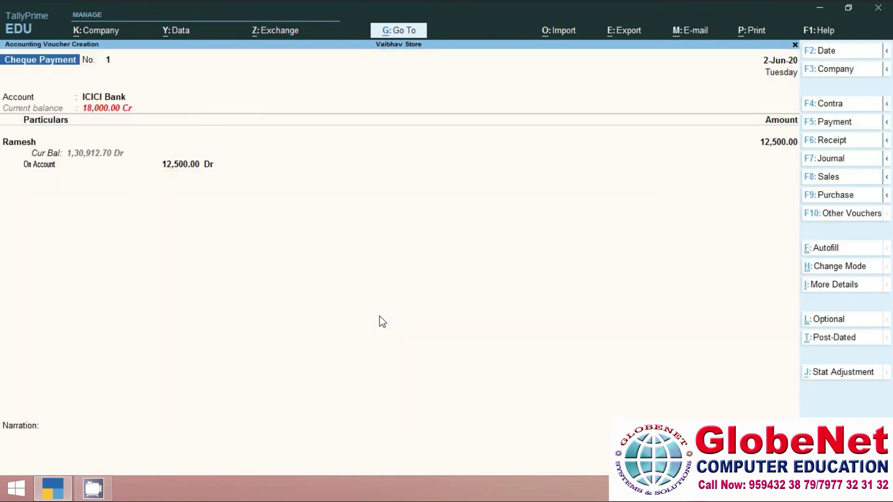
# Accept the default Cheque bank allocation dated 2-Jun-20 for ICICI Bank, and save the Cheque Payment voucher without a narration.
pyautogui.press('Return')
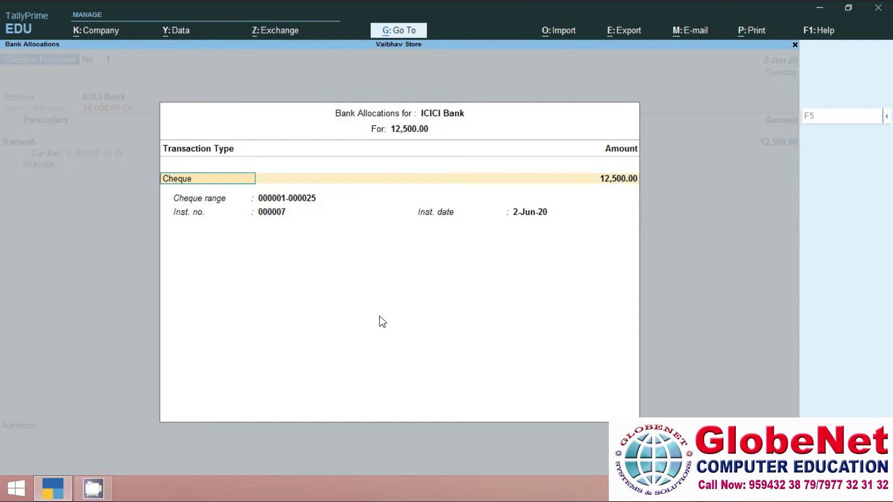
pyautogui.press('Return')
pyautogui.press('Return')
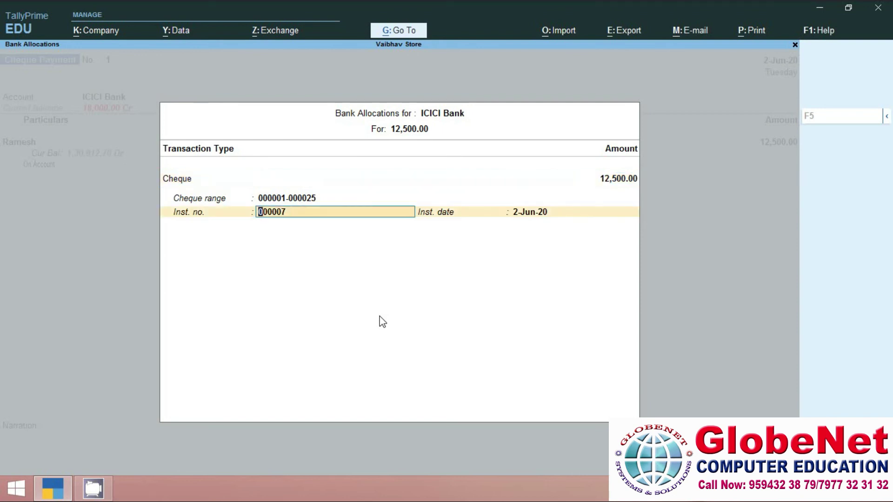
pyautogui.press('Return')
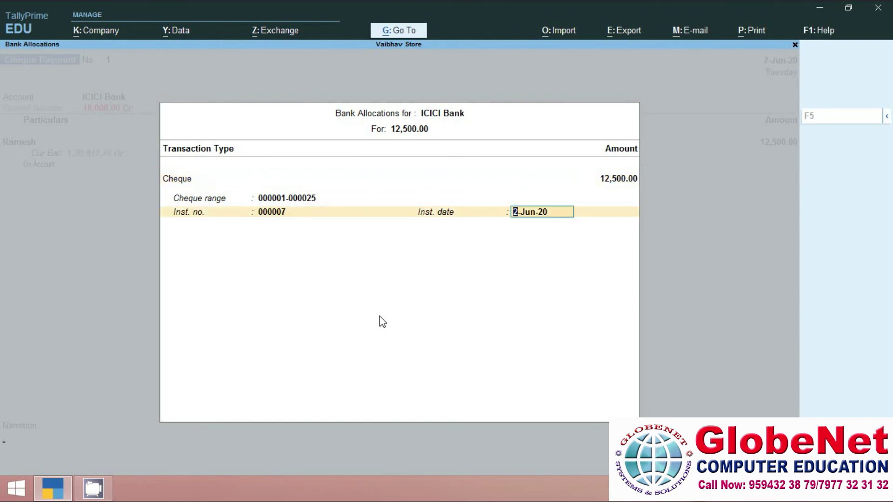
pyautogui.press('Return')
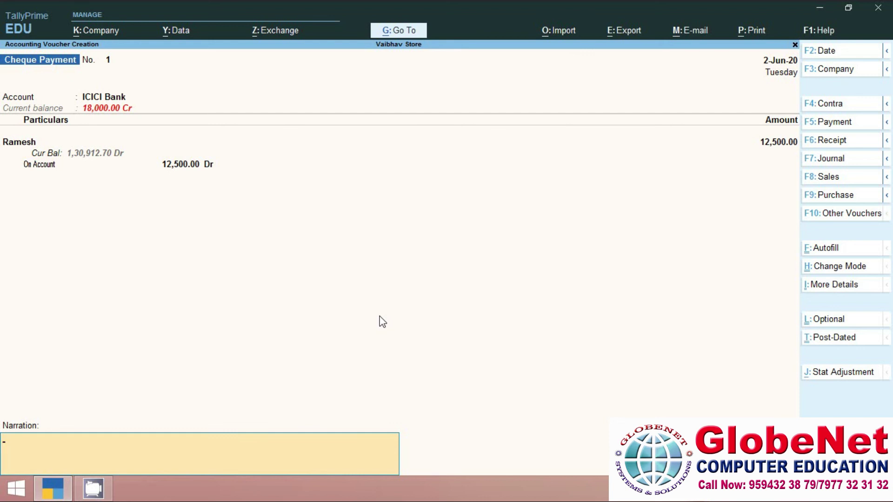
pyautogui.press('ctrl')
pyautogui.hotkey('ctrl', 'a')
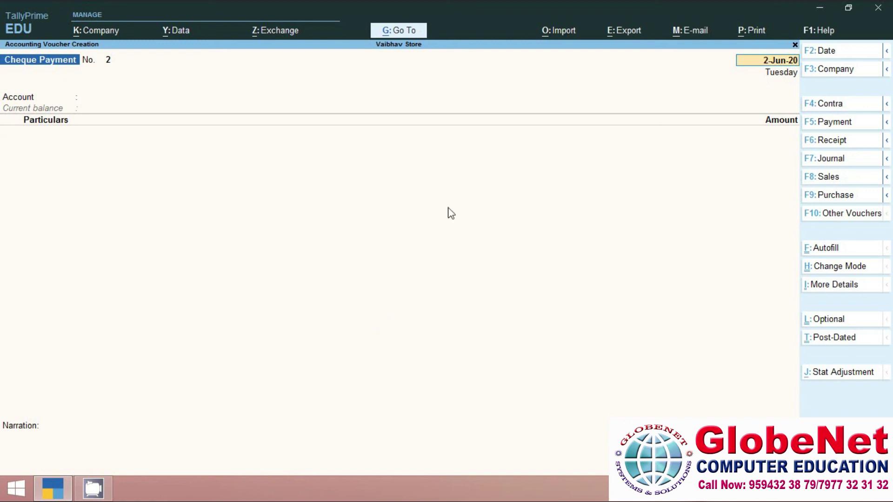
# Find and open the Master and Voucher Statistics report to check the count for each voucher type.
pyautogui.press('BackSpace')
pyautogui.click(399, 31)
pyautogui.write('Mas')
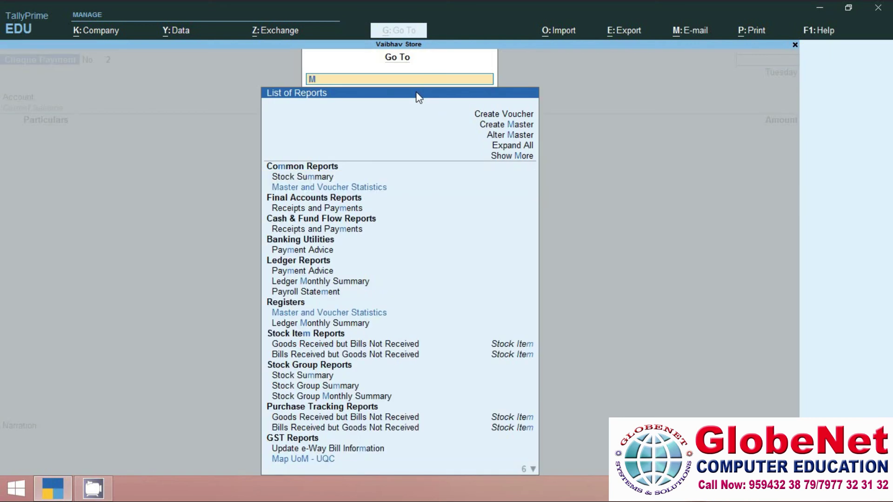
pyautogui.press('Down')
pyautogui.press('Down')
pyautogui.press('Up')
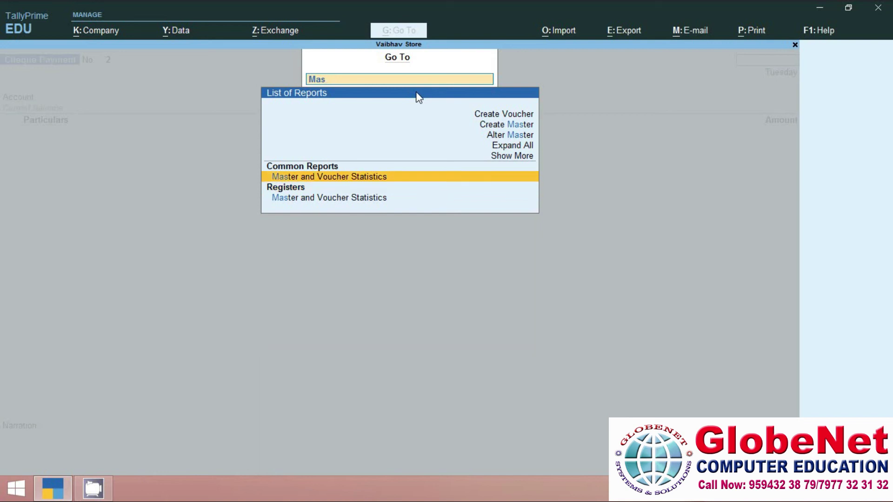
pyautogui.press('Return')
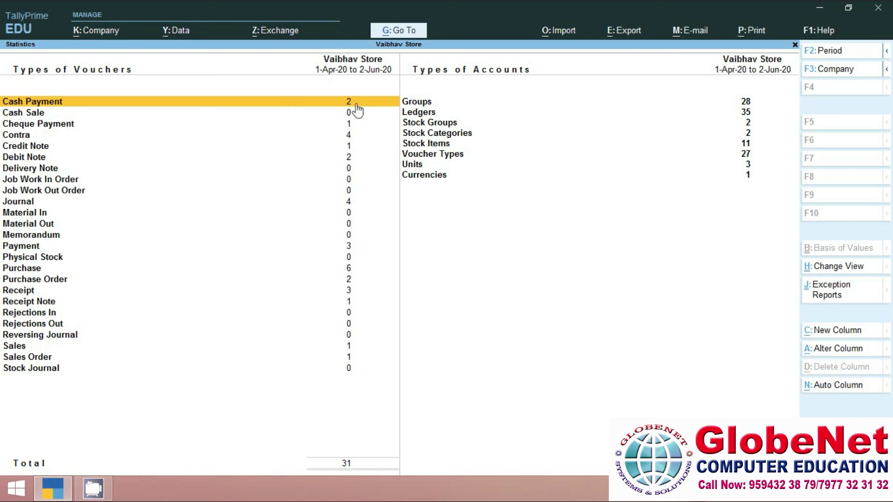
# Open the June register of Cheque Payment vouchers from the statistics and show it in detailed form.
pyautogui.click(37, 125)
pyautogui.press('Return')
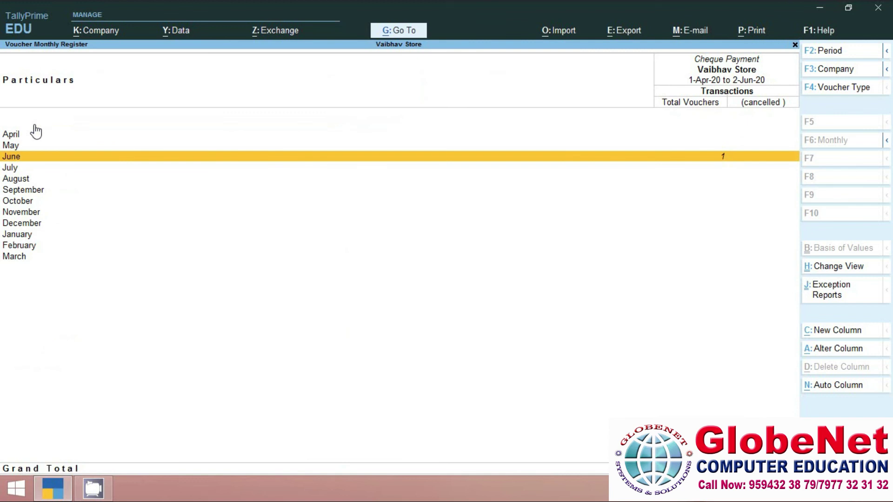
pyautogui.press('Return')
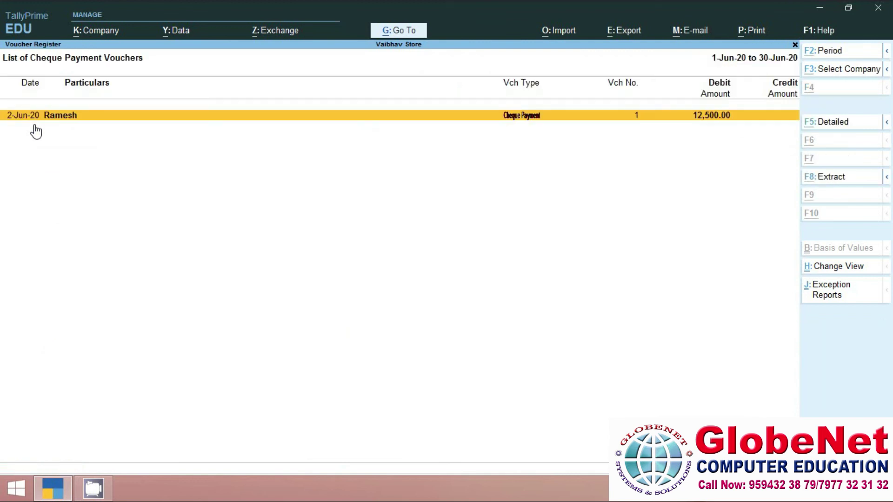
pyautogui.hotkey('alt', 'F5')
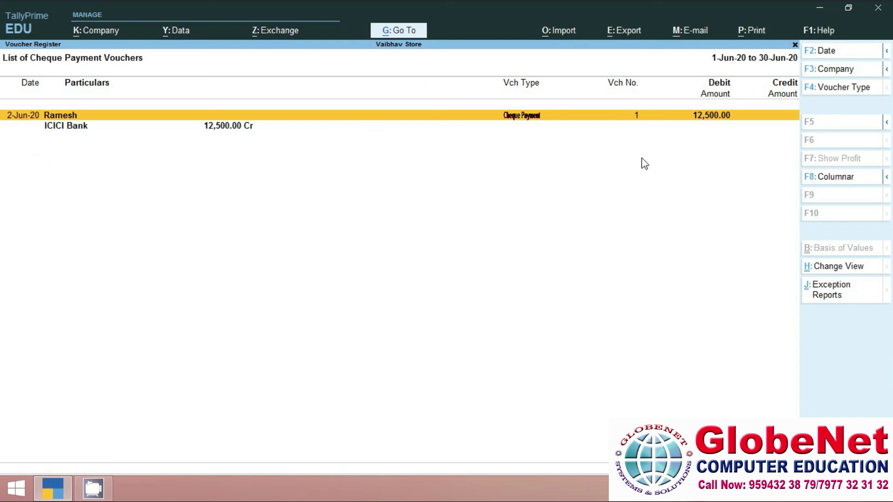